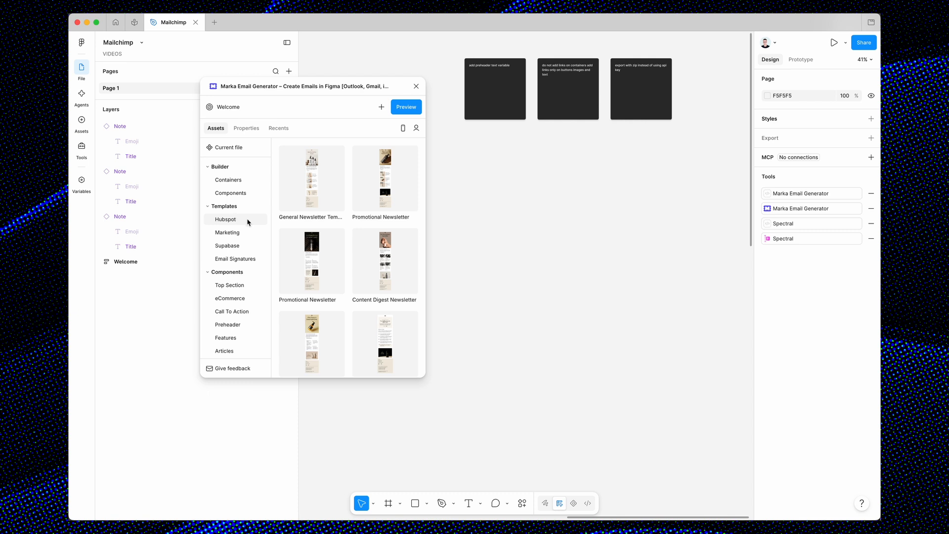
Insert the "Weclome Newsletter Template" from the Hubspot templates onto the canvas and place it below the dark notes.
{"action": "scroll", "coordinate": [388, 339], "scroll_direction": "down", "scroll_amount": 2}
{"action": "left_click_drag", "start_coordinate": [385, 292], "coordinate": [550, 280]}
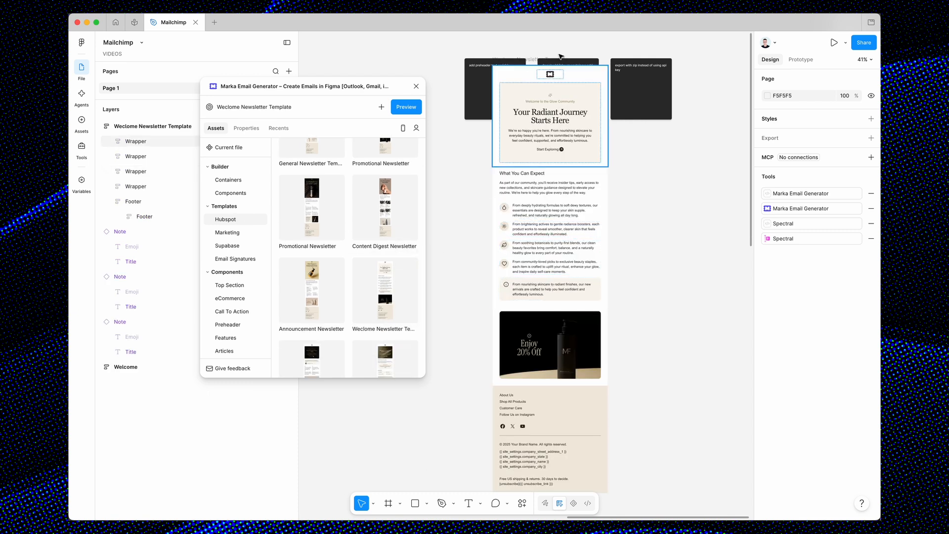
{"action": "left_click_drag", "start_coordinate": [527, 58], "coordinate": [527, 202]}
Examine the inserted newsletter template's text, feature list, banner image and footer on the canvas.
{"action": "left_click", "coordinate": [534, 324], "text": "super"}
{"action": "scroll", "coordinate": [534, 324], "scroll_direction": "up", "scroll_amount": 3}
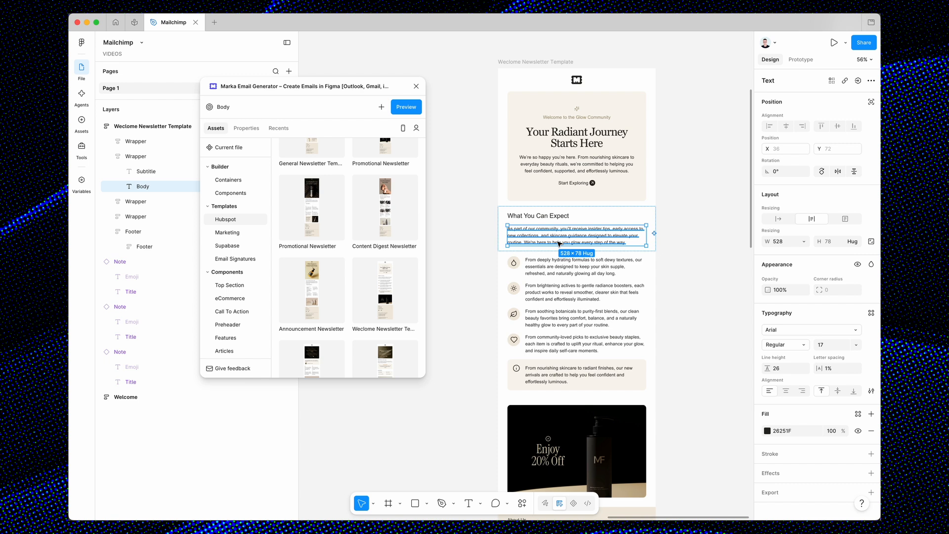
{"action": "scroll", "coordinate": [559, 244], "scroll_direction": "down", "scroll_amount": 3}
{"action": "left_click", "coordinate": [667, 360]}
{"action": "scroll", "coordinate": [669, 363], "scroll_direction": "down", "scroll_amount": 3}
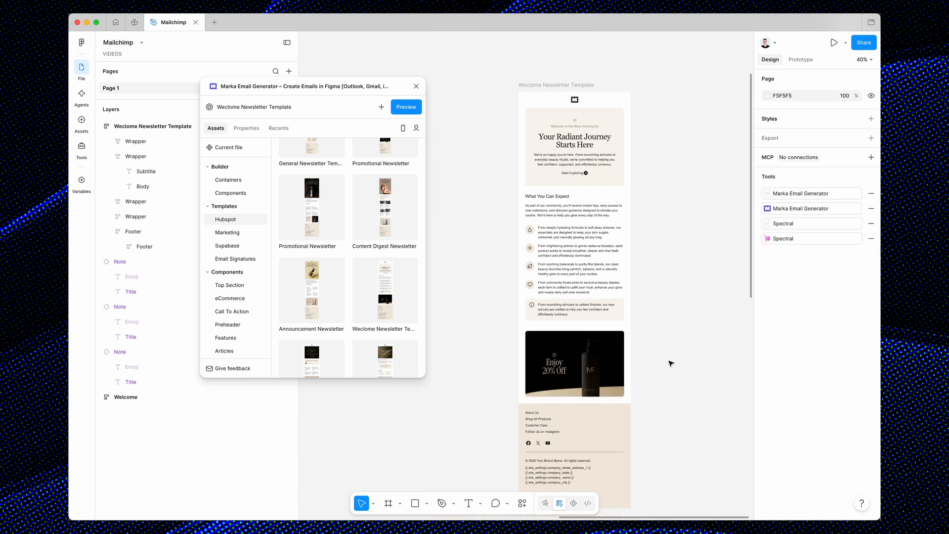
{"action": "scroll", "coordinate": [669, 362], "scroll_direction": "up", "scroll_amount": 3}
{"action": "scroll", "coordinate": [669, 362], "scroll_direction": "left", "scroll_amount": 2}
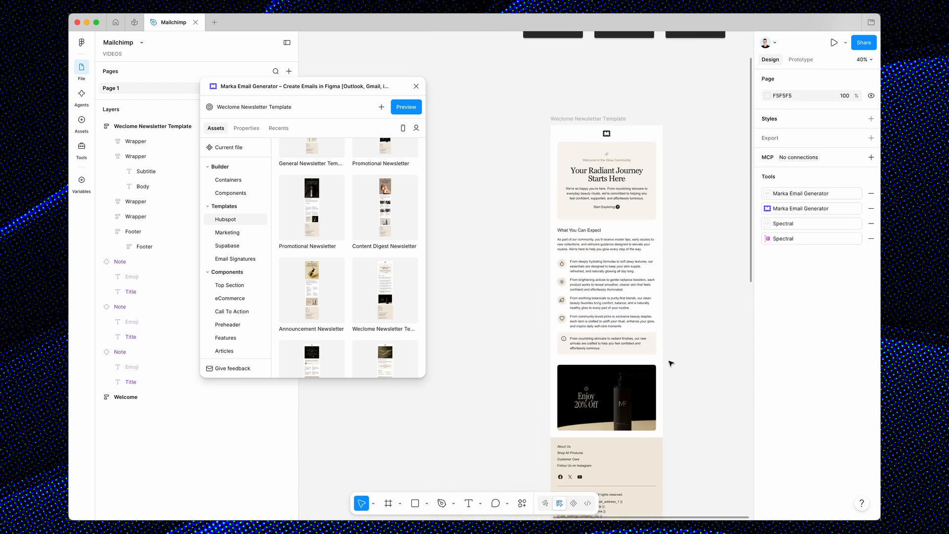
Select the newsletter template frame and generate its email preview in Marka Email Generator.
{"action": "left_click_drag", "start_coordinate": [573, 119], "coordinate": [561, 120]}
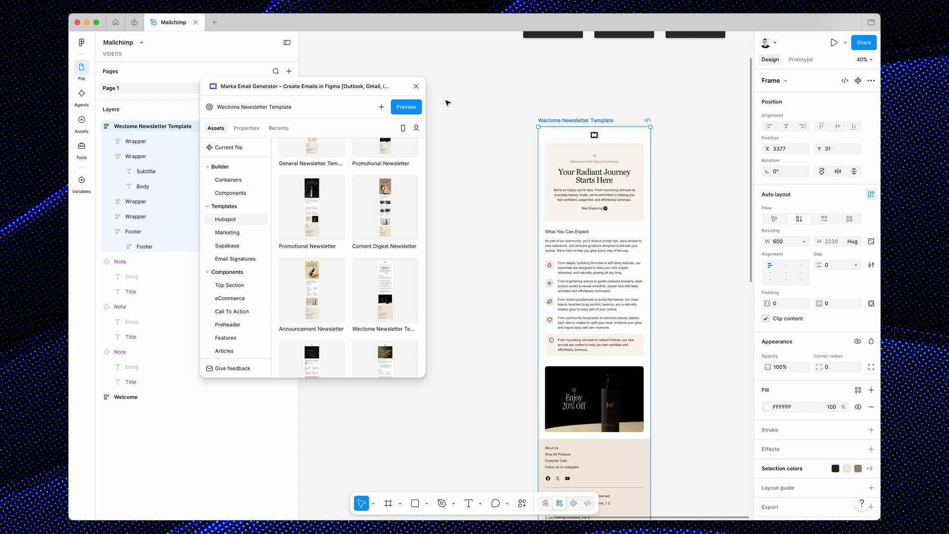
{"action": "left_click", "coordinate": [406, 110]}
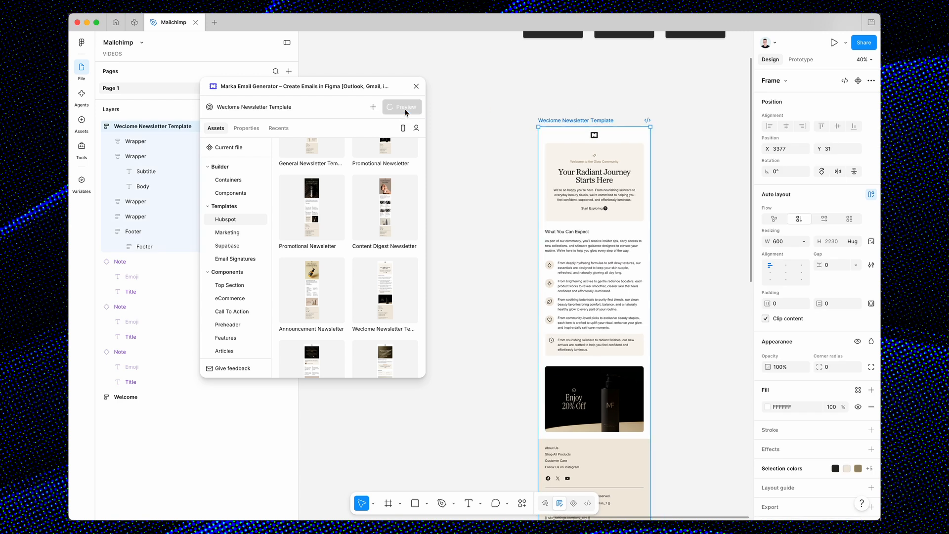
{"action": "mouse_move", "coordinate": [572, 439]}
{"action": "left_mouse_down"}
{"action": "mouse_move", "coordinate": [388, 501]}
{"action": "mouse_move", "coordinate": [509, 487]}
{"action": "mouse_move", "coordinate": [548, 423]}
{"action": "mouse_move", "coordinate": [579, 428]}
{"action": "left_mouse_up"}
{"action": "scroll", "coordinate": [681, 247], "scroll_direction": "up", "scroll_amount": 5}
{"action": "scroll", "coordinate": [682, 247], "scroll_direction": "left", "scroll_amount": 3}
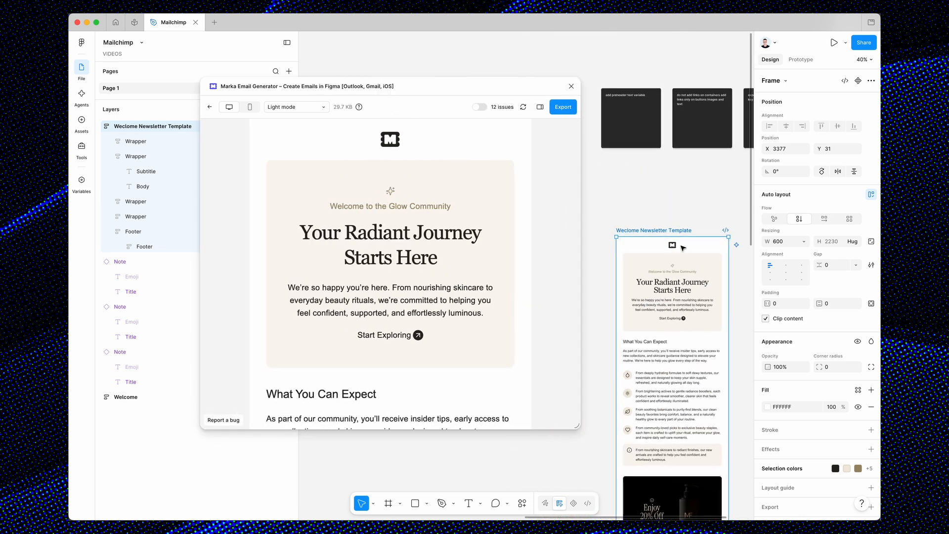
Open the export settings for the previewed newsletter and choose Mailchimp as the export platform.
{"action": "scroll", "coordinate": [682, 247], "scroll_direction": "down", "scroll_amount": 2}
{"action": "scroll", "coordinate": [682, 247], "scroll_direction": "right", "scroll_amount": 2}
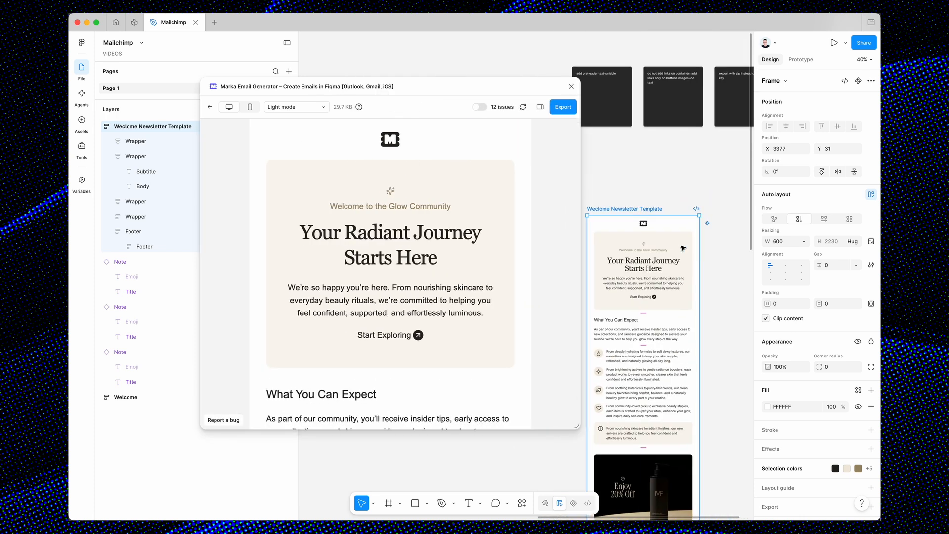
{"action": "scroll", "coordinate": [682, 248], "scroll_direction": "down", "scroll_amount": 2}
{"action": "scroll", "coordinate": [682, 248], "scroll_direction": "left", "scroll_amount": 1}
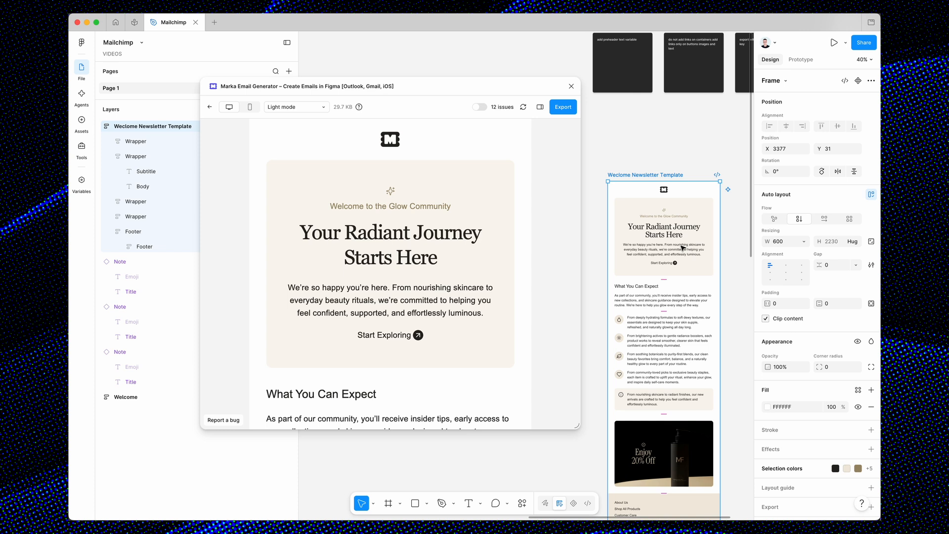
{"action": "left_click", "coordinate": [563, 107]}
{"action": "left_click", "coordinate": [517, 163]}
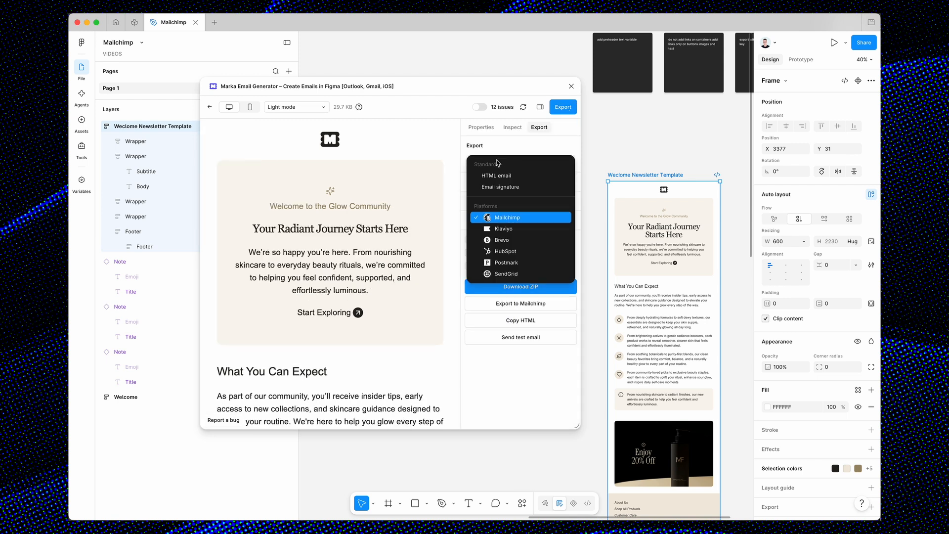
{"action": "left_click", "coordinate": [503, 220]}
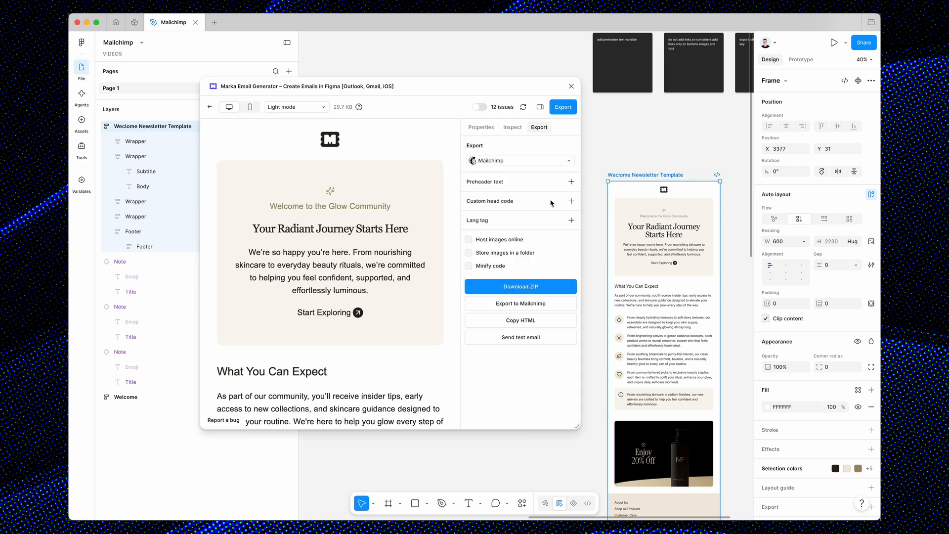
Add preheader text to the email using the Mailchimp tag *|MC_PREVIEW_TEXT|*, and deselect the frame.
{"action": "left_click", "coordinate": [571, 182]}
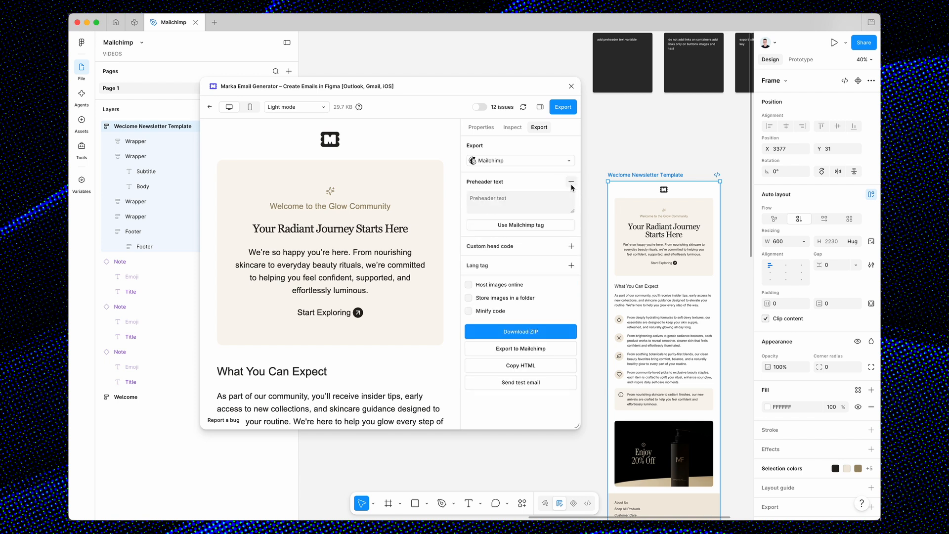
{"action": "left_click", "coordinate": [509, 228]}
{"action": "key", "text": "Escape"}
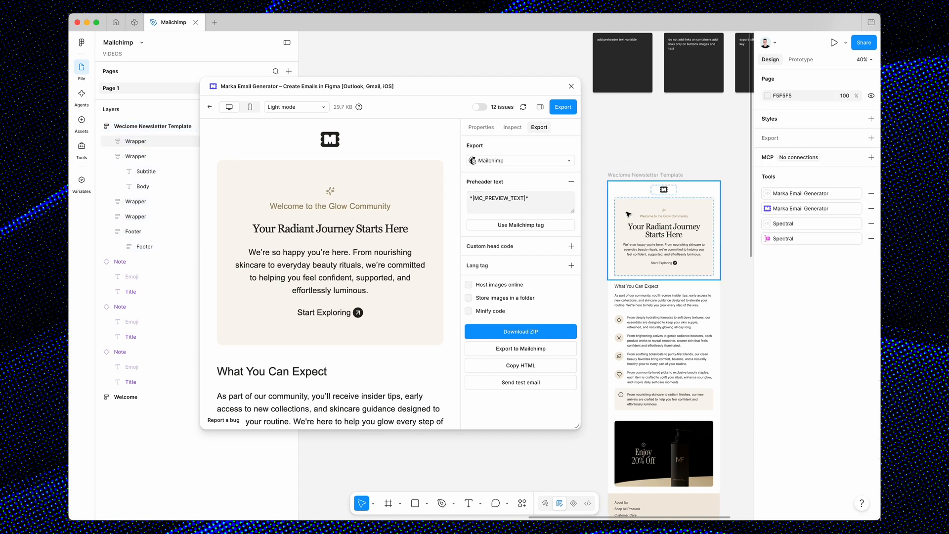
{"action": "scroll", "coordinate": [627, 216], "scroll_direction": "down", "scroll_amount": 3}
{"action": "scroll", "coordinate": [626, 216], "scroll_direction": "right", "scroll_amount": 2}
{"action": "scroll", "coordinate": [626, 216], "scroll_direction": "up", "scroll_amount": 2}
{"action": "scroll", "coordinate": [626, 216], "scroll_direction": "left", "scroll_amount": 2}
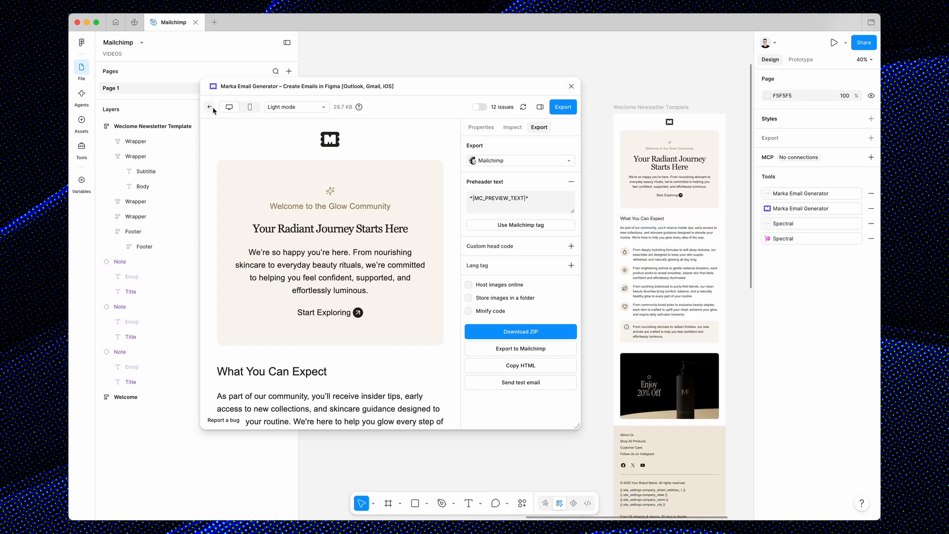
{"action": "left_click", "coordinate": [512, 127]}
{"action": "double_click", "coordinate": [674, 236]}
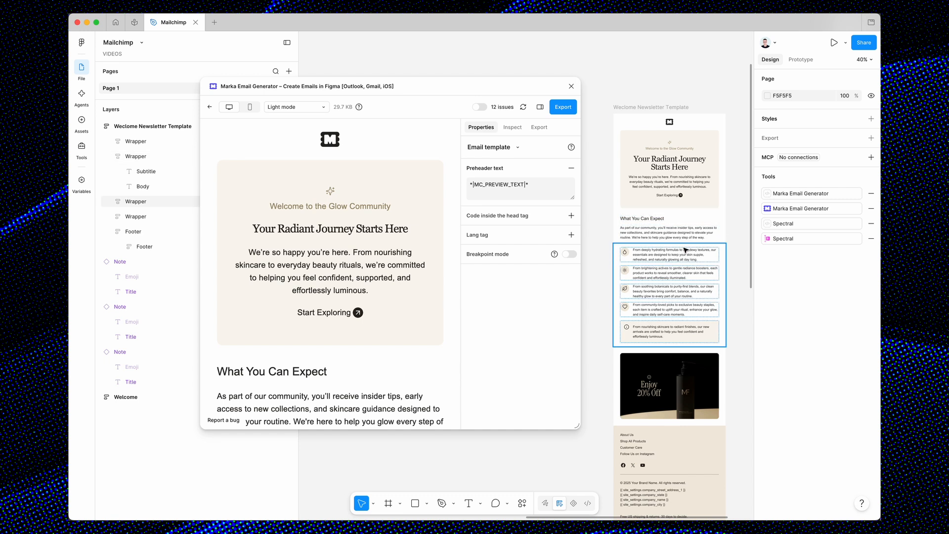
{"action": "scroll", "coordinate": [674, 240], "scroll_direction": "up", "scroll_amount": 3}
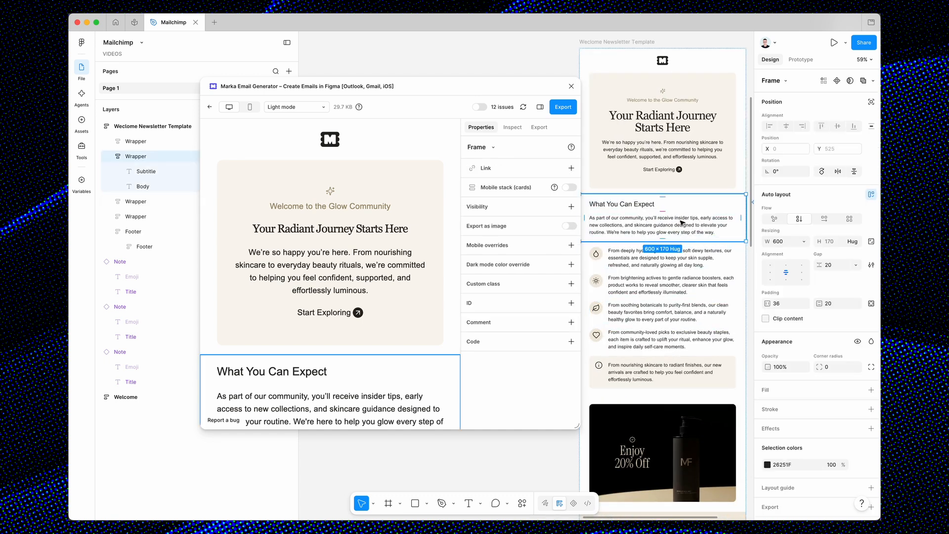
{"action": "scroll", "coordinate": [683, 223], "scroll_direction": "down", "scroll_amount": 2}
{"action": "scroll", "coordinate": [436, 299], "scroll_direction": "down", "scroll_amount": 2}
{"action": "scroll", "coordinate": [436, 299], "scroll_direction": "down", "scroll_amount": 1}
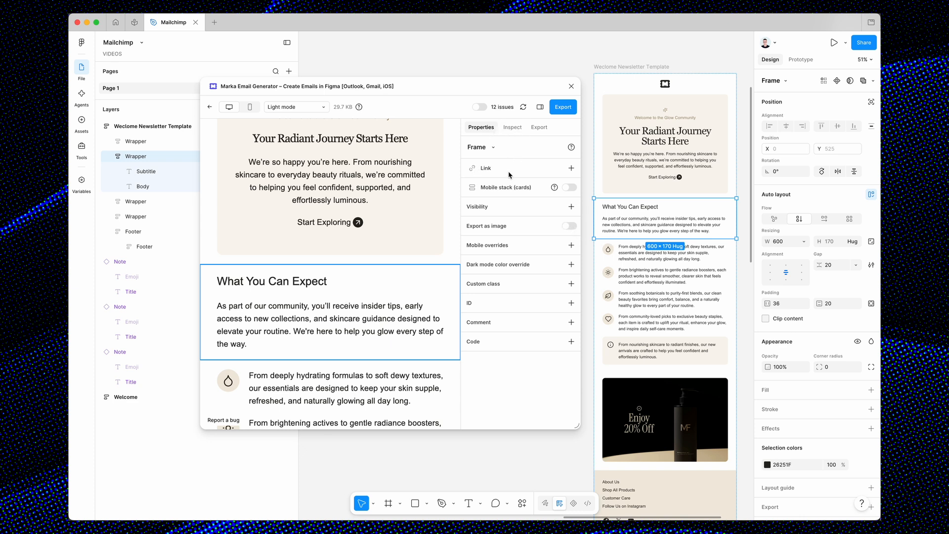
{"action": "left_click", "coordinate": [570, 168]}
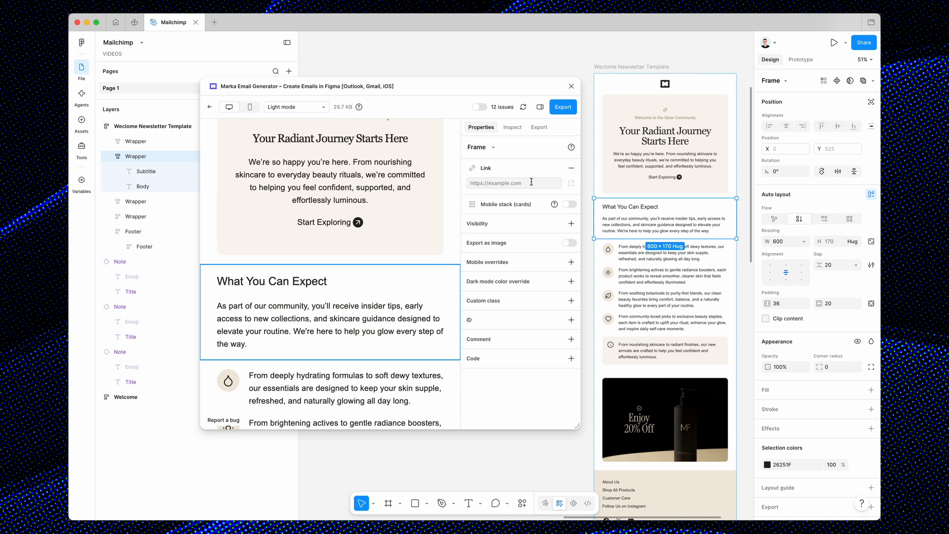
{"action": "type", "text": "https://figma.com"}
{"action": "left_click", "coordinate": [523, 107]}
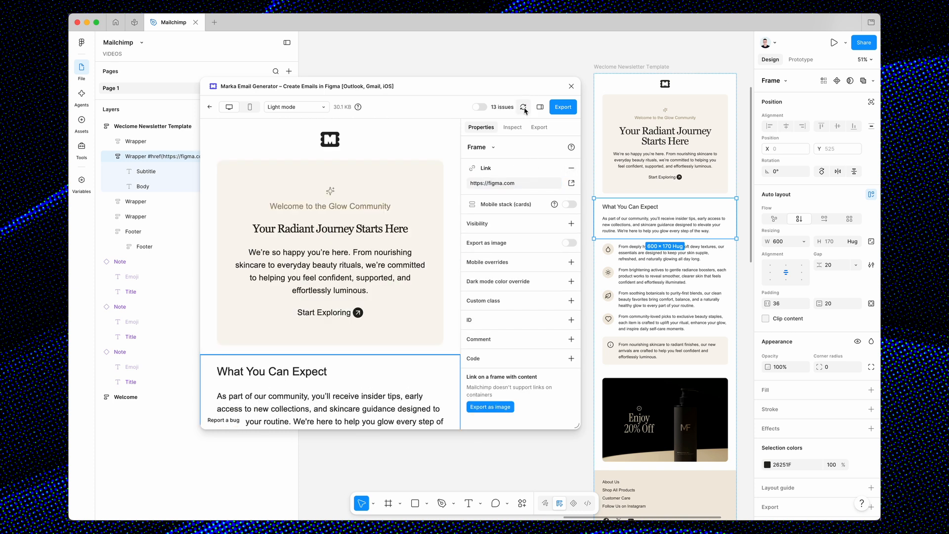
Widen the preview window, show the issue markers and inspect the issue on the "What You Can Expect" frame.
{"action": "scroll", "coordinate": [385, 300], "scroll_direction": "down", "scroll_amount": 3}
{"action": "left_click_drag", "start_coordinate": [576, 426], "coordinate": [611, 426]}
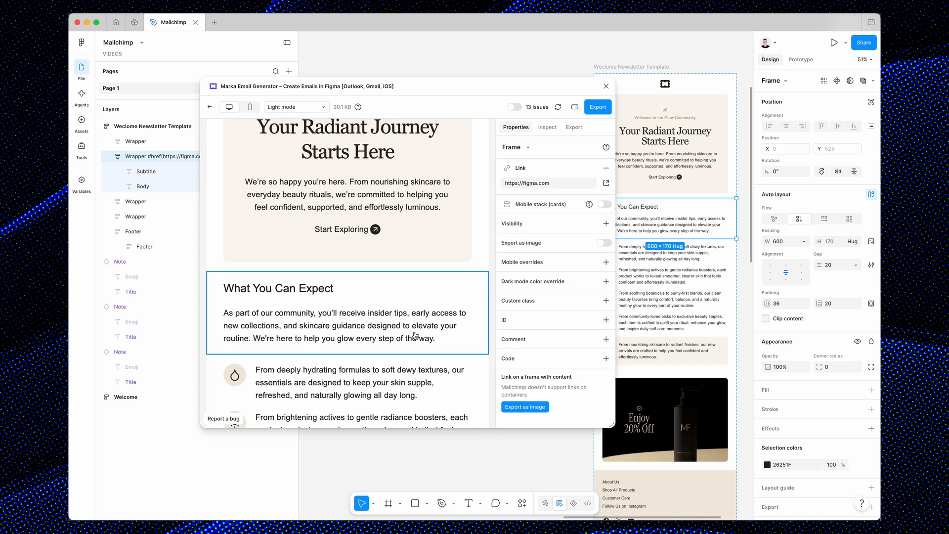
{"action": "left_click", "coordinate": [514, 107]}
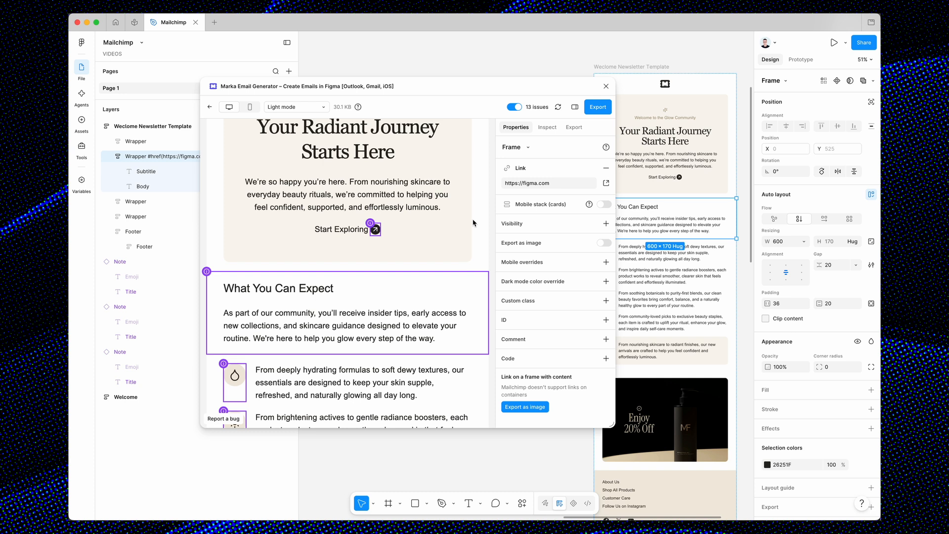
{"action": "left_click", "coordinate": [207, 271]}
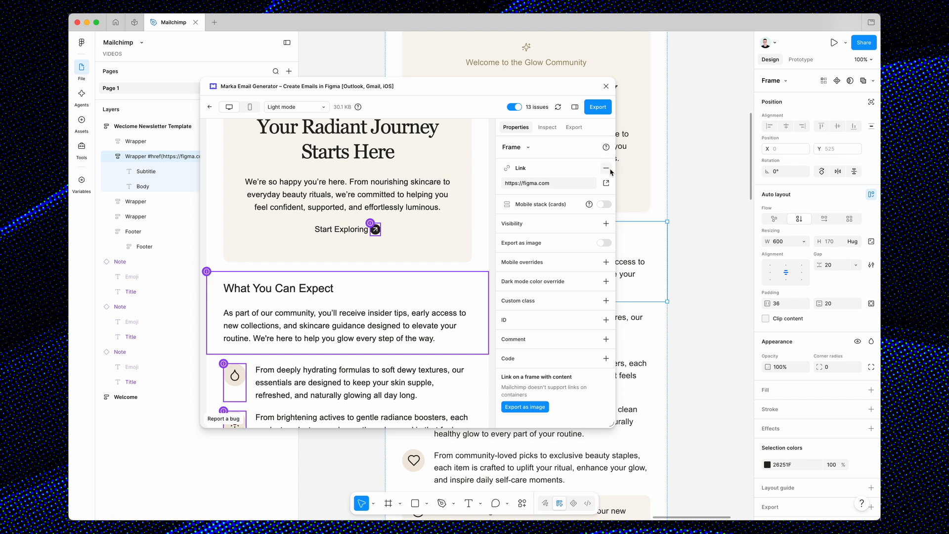
{"action": "left_click", "coordinate": [606, 168]}
{"action": "scroll", "coordinate": [454, 256], "scroll_direction": "down", "scroll_amount": 2}
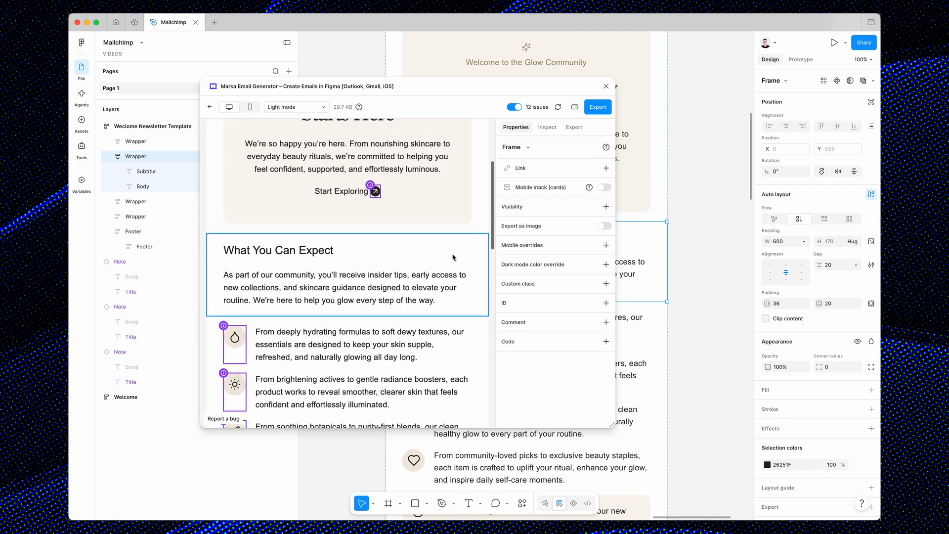
{"action": "left_click", "coordinate": [287, 247]}
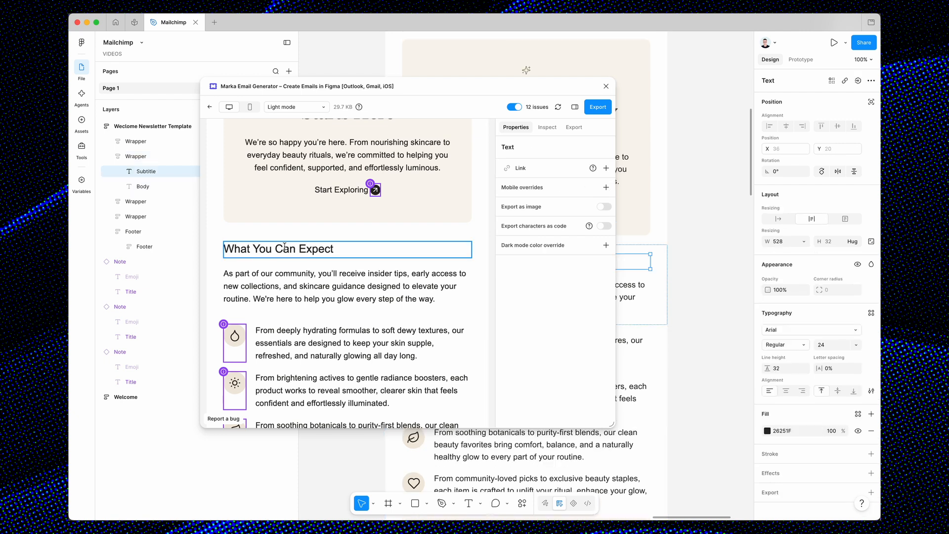
{"action": "left_click", "coordinate": [606, 168]}
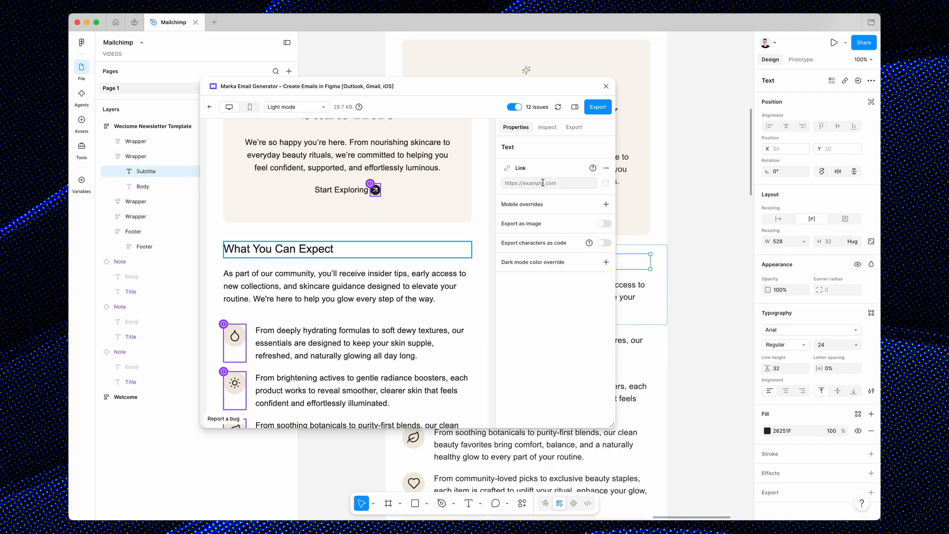
{"action": "type", "text": "https://figma.com"}
{"action": "left_click", "coordinate": [356, 270]}
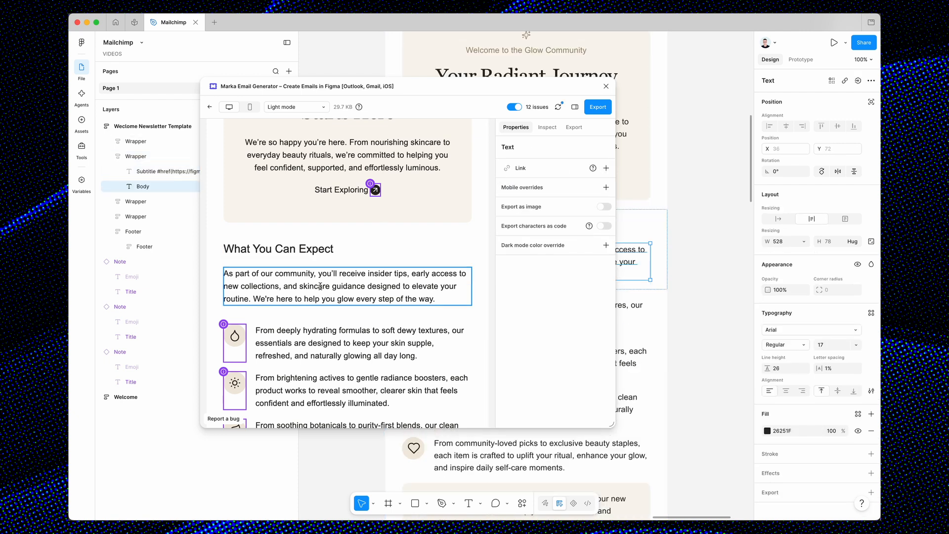
{"action": "scroll", "coordinate": [310, 288], "scroll_direction": "up", "scroll_amount": 2}
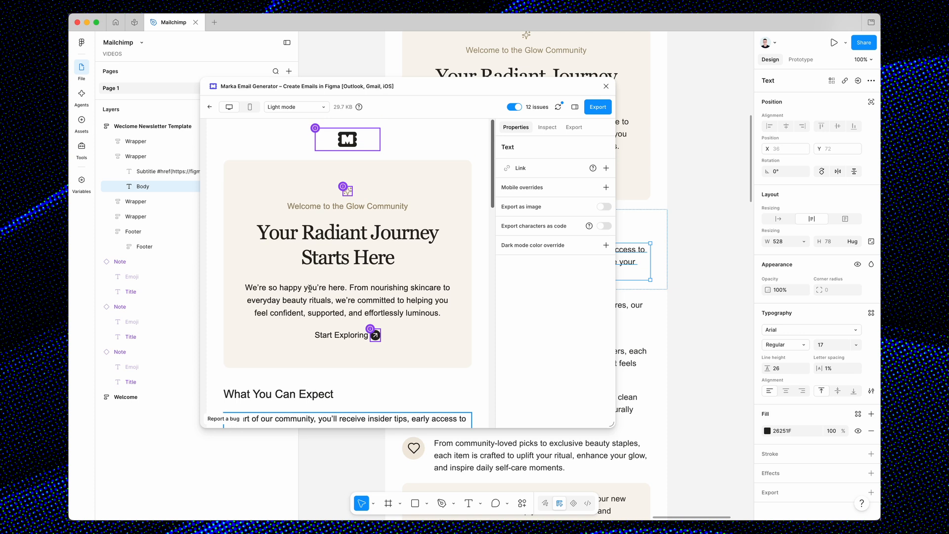
{"action": "left_click", "coordinate": [354, 144]}
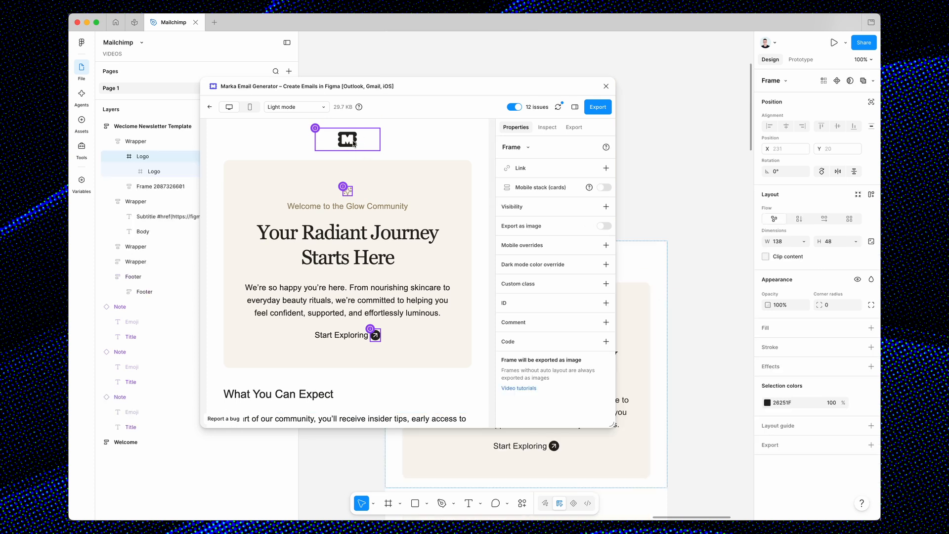
{"action": "left_click", "coordinate": [606, 168]}
{"action": "type", "text": "http"}
Select the YouTube social icon in the email footer, refresh the preview and review the updated email.
{"action": "scroll", "coordinate": [403, 348], "scroll_direction": "down", "scroll_amount": 15}
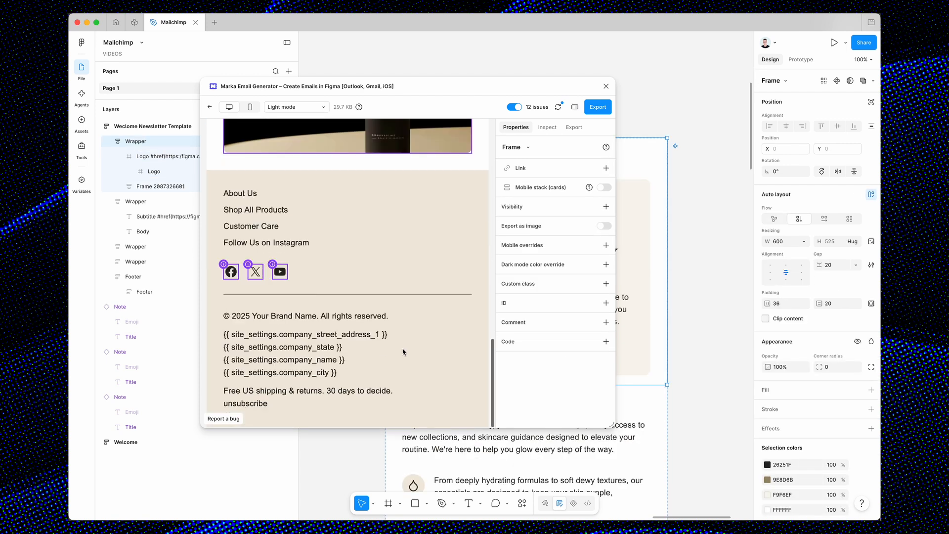
{"action": "left_click", "coordinate": [285, 275]}
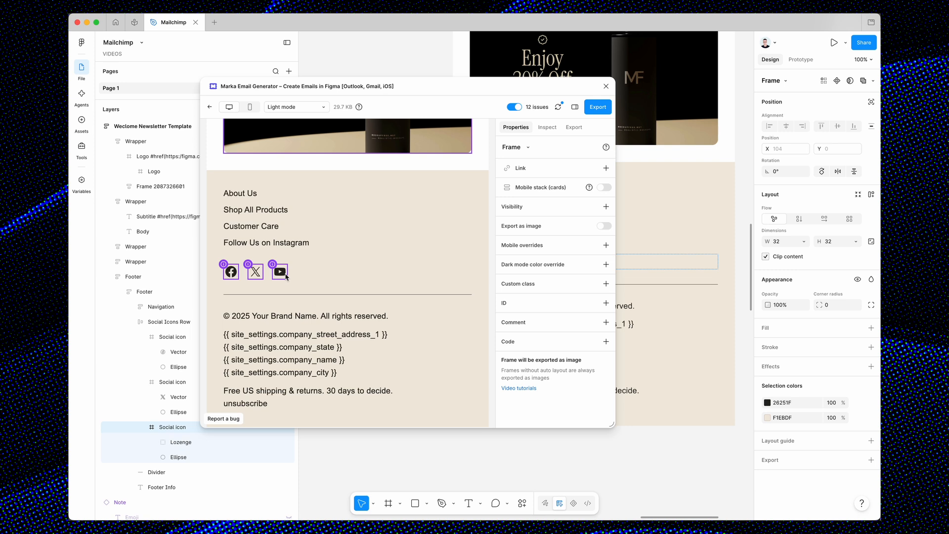
{"action": "left_click", "coordinate": [558, 107]}
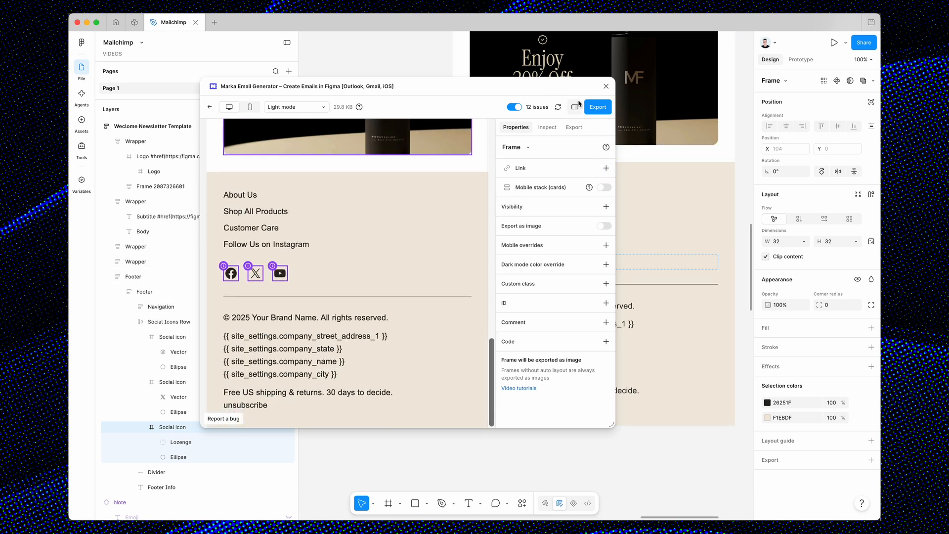
{"action": "scroll", "coordinate": [437, 314], "scroll_direction": "up", "scroll_amount": 15}
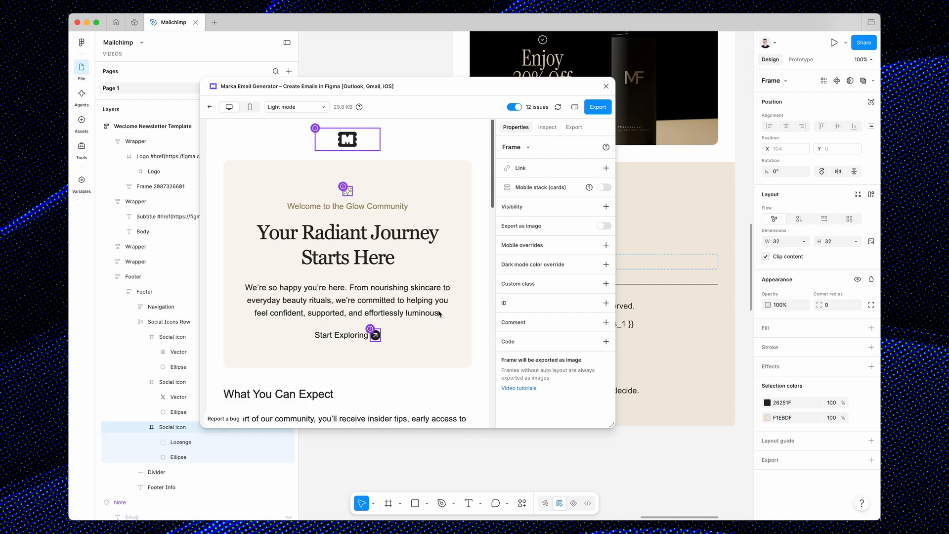
{"action": "scroll", "coordinate": [437, 314], "scroll_direction": "down", "scroll_amount": 5}
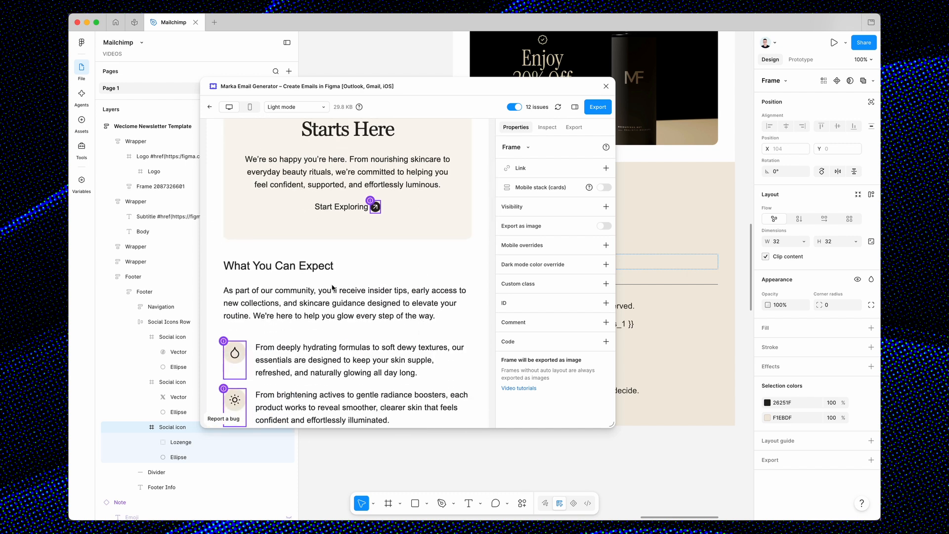
Select the whole newsletter template frame on the canvas to show its email template properties.
{"action": "scroll", "coordinate": [666, 192], "scroll_direction": "down", "scroll_amount": 5}
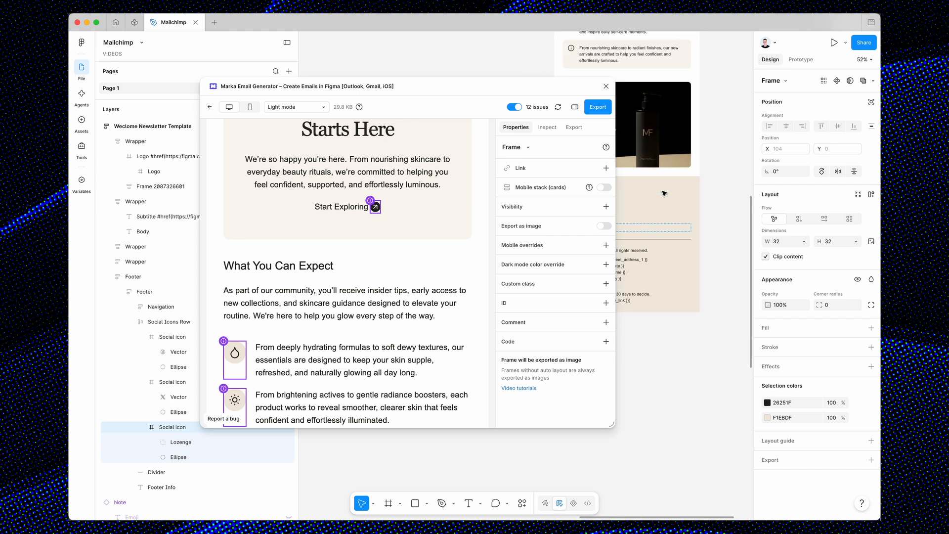
{"action": "scroll", "coordinate": [664, 193], "scroll_direction": "up", "scroll_amount": 5}
{"action": "scroll", "coordinate": [663, 193], "scroll_direction": "down", "scroll_amount": 2}
{"action": "left_click", "coordinate": [670, 98]}
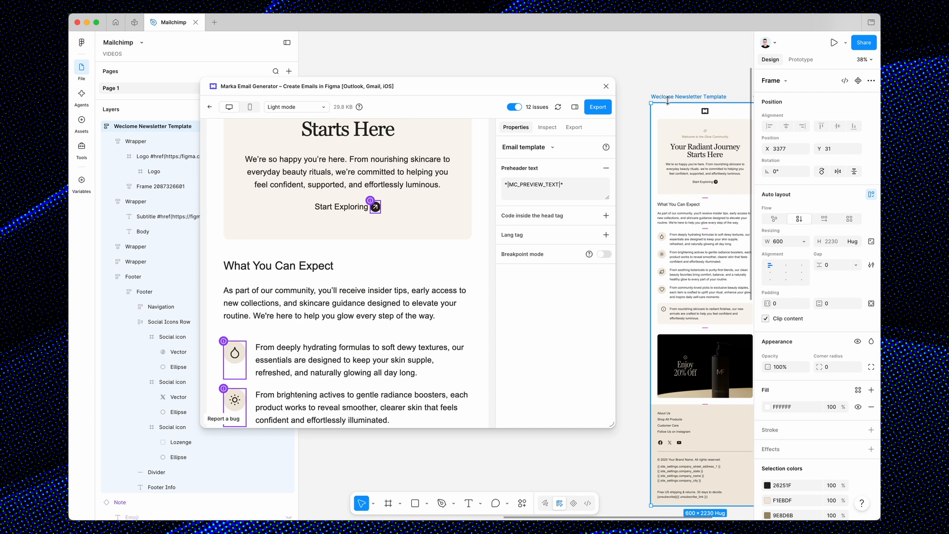
Open the export options for the newsletter template in Marka Email Generator.
{"action": "left_click", "coordinate": [574, 127]}
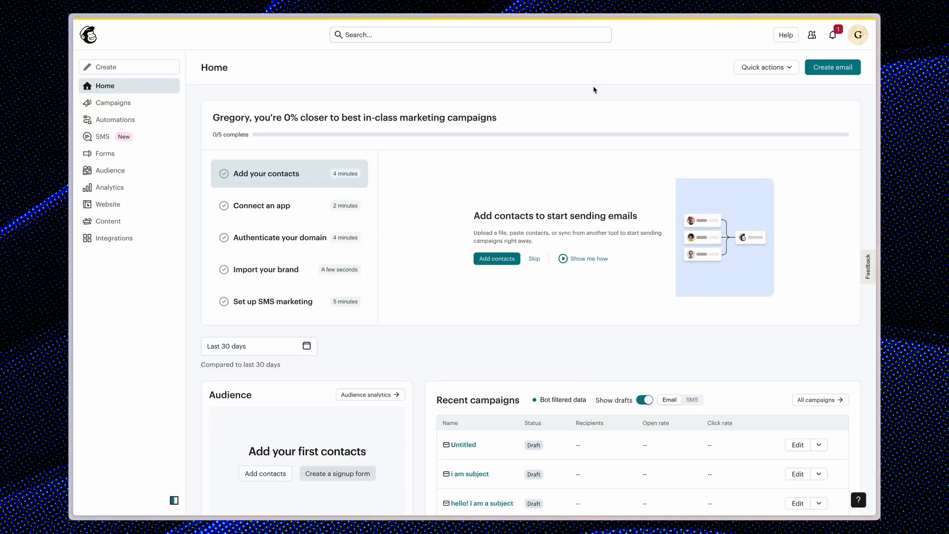
Switch to Mailchimp and open the saved email templates under Campaigns.
{"action": "left_click", "coordinate": [154, 106]}
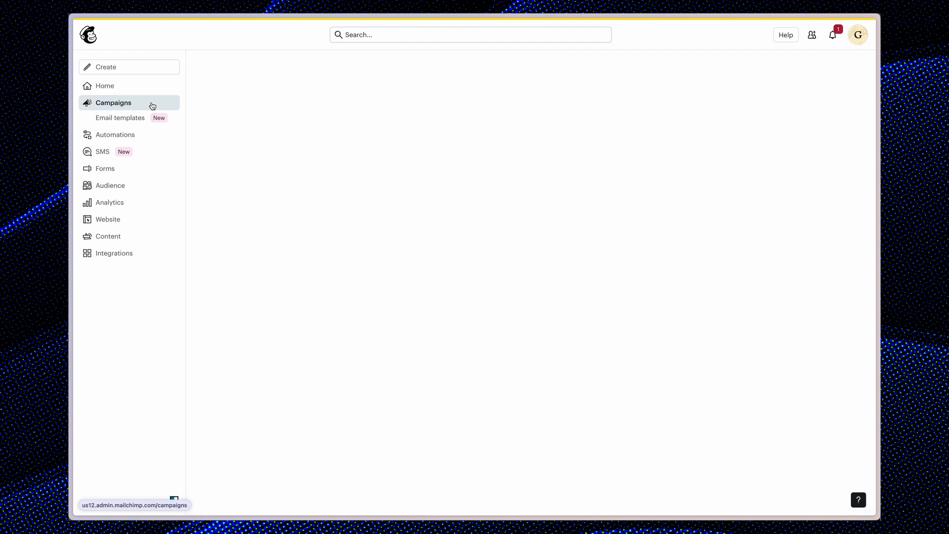
{"action": "left_click", "coordinate": [126, 120]}
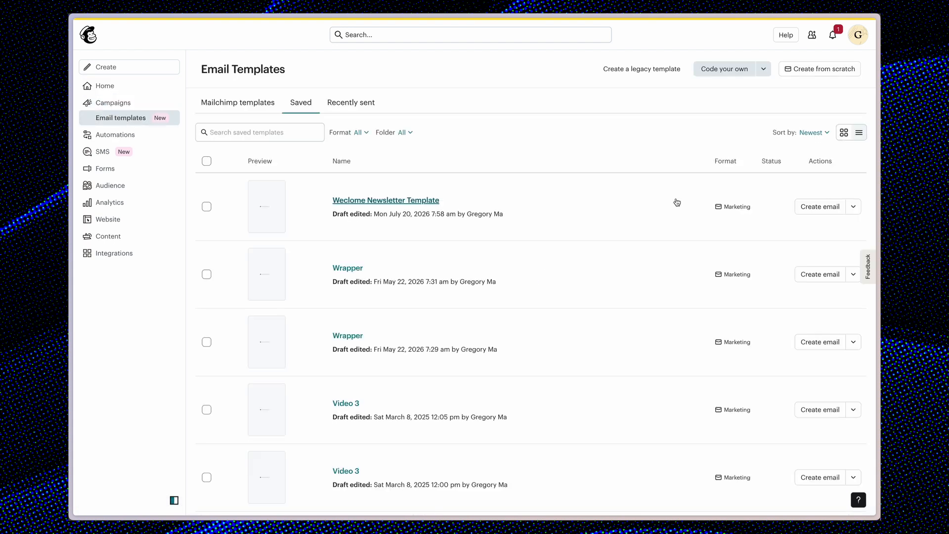
{"action": "left_click", "coordinate": [743, 74]}
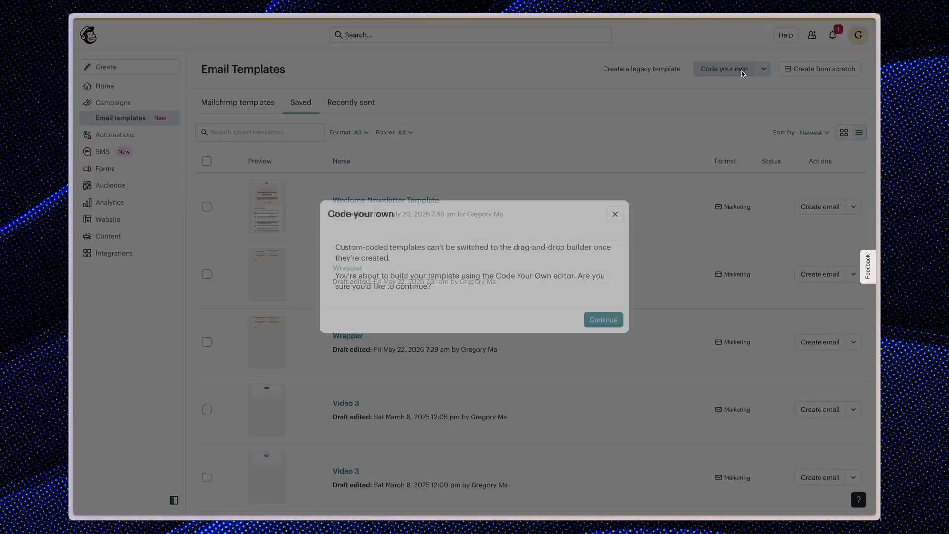
{"action": "key", "text": "Escape"}
Import the exported newsletter ZIP file as a custom-coded email template.
{"action": "left_click", "coordinate": [763, 69]}
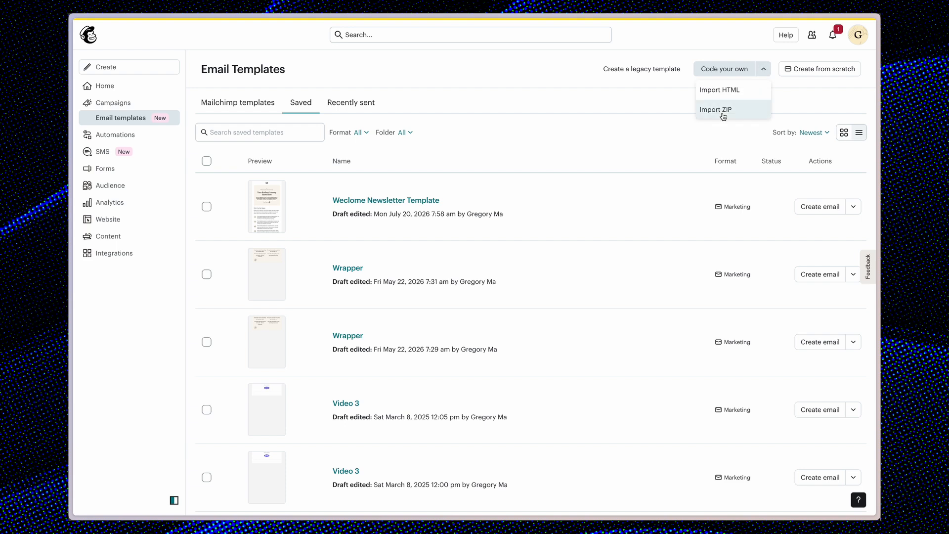
{"action": "left_click", "coordinate": [716, 110]}
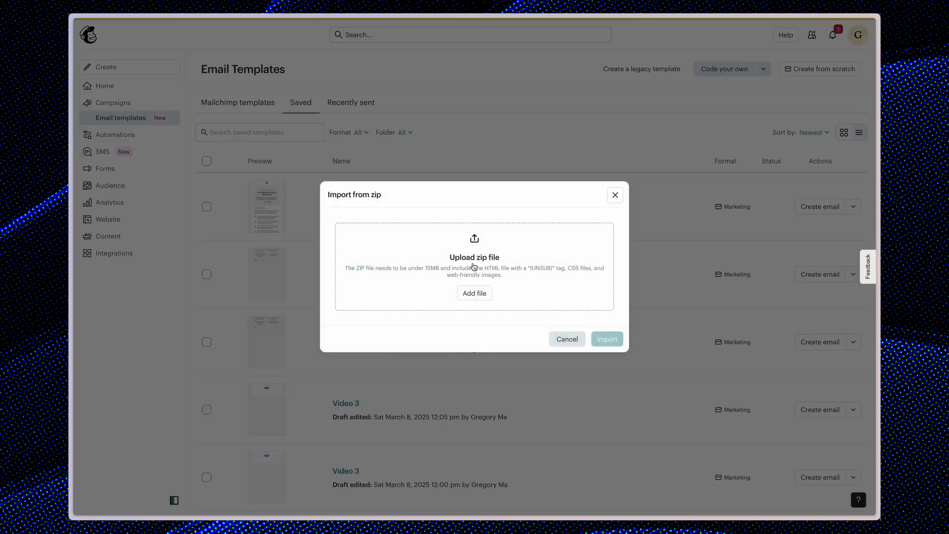
{"action": "left_click", "coordinate": [473, 267]}
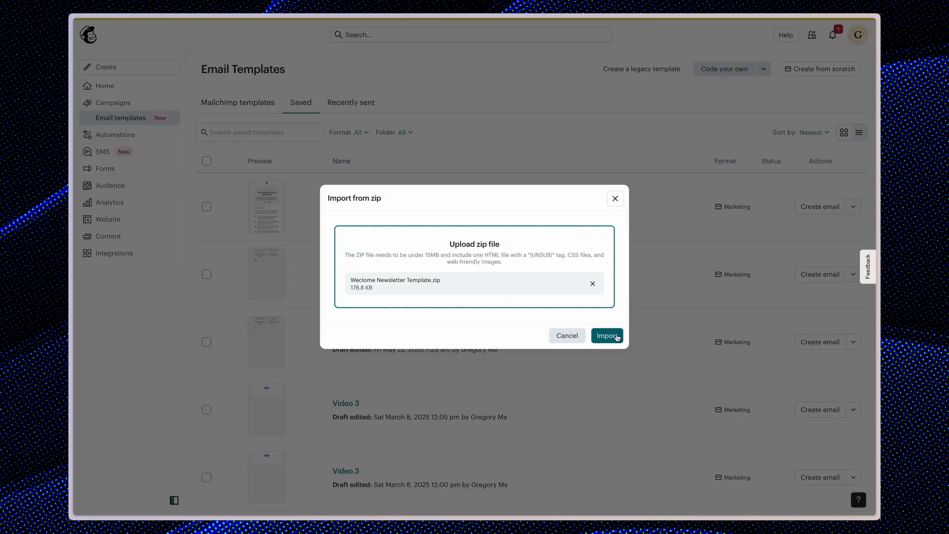
{"action": "left_click", "coordinate": [616, 336]}
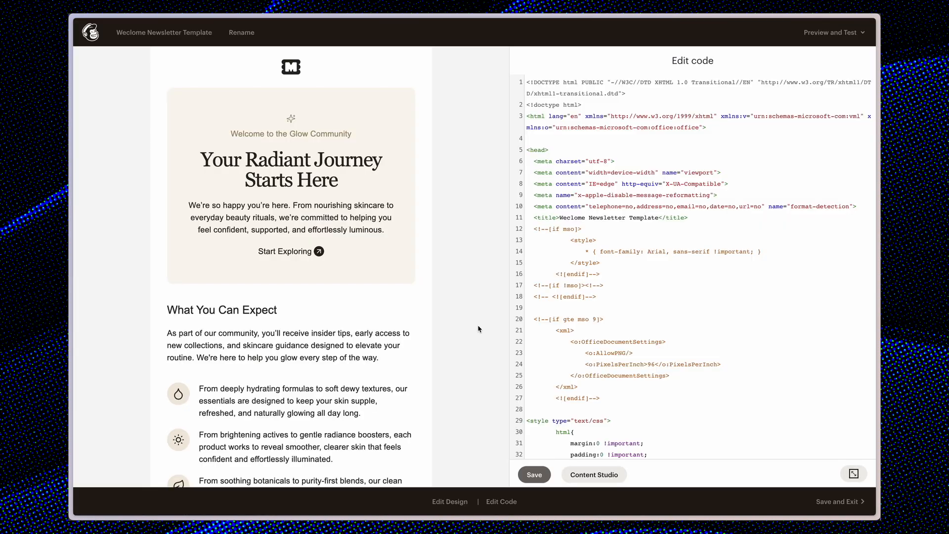
Review the imported newsletter in the template preview and test the link on the "What You Can Expect" heading.
{"action": "scroll", "coordinate": [477, 328], "scroll_direction": "down", "scroll_amount": 20}
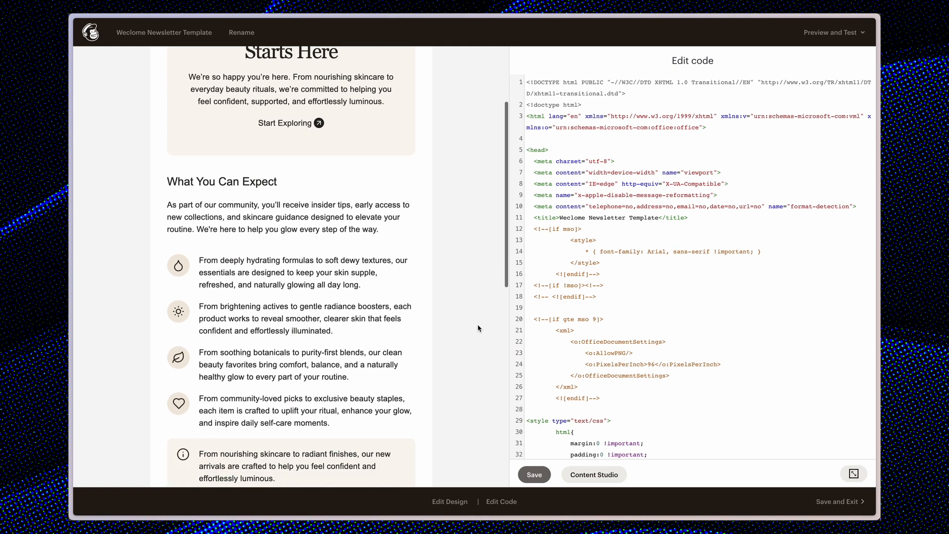
{"action": "scroll", "coordinate": [478, 329], "scroll_direction": "up", "scroll_amount": 20}
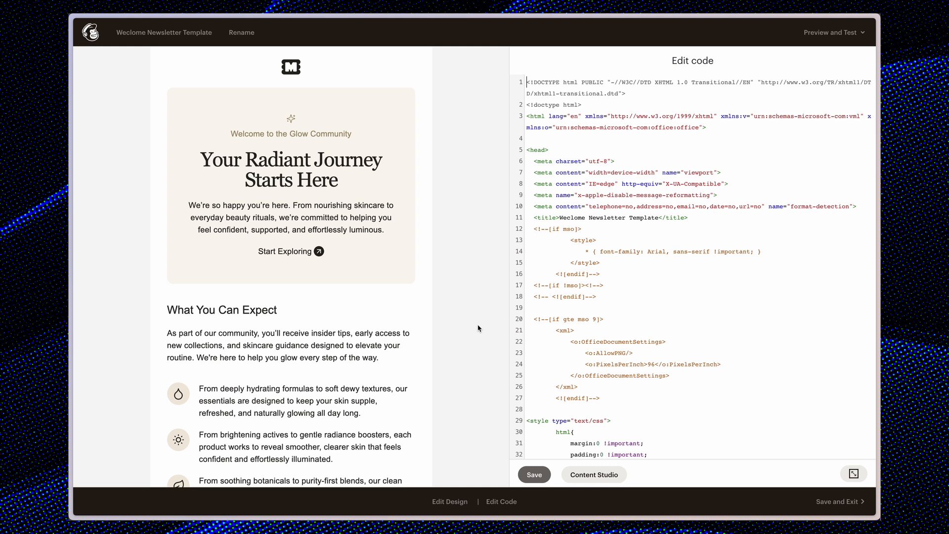
{"action": "left_click", "coordinate": [242, 311]}
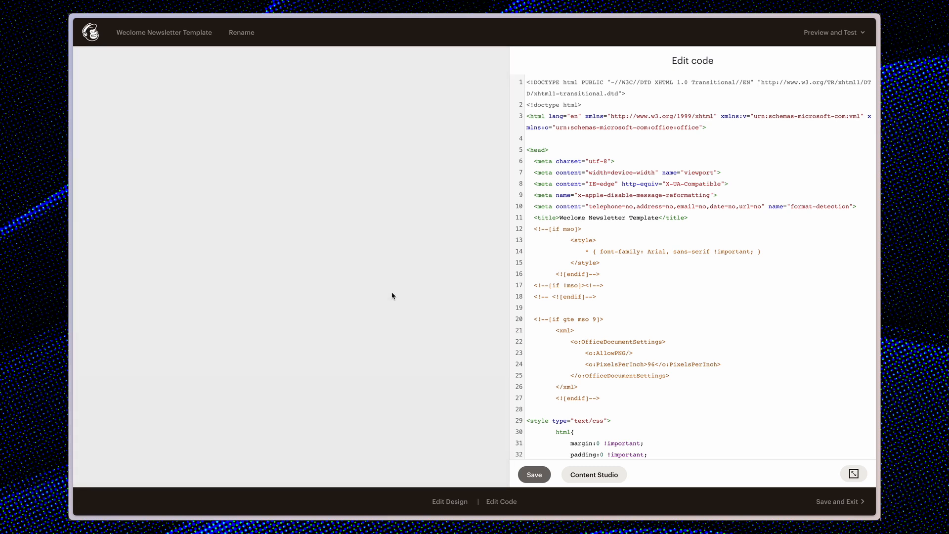
{"action": "scroll", "coordinate": [392, 296], "scroll_direction": "left", "scroll_amount": 5}
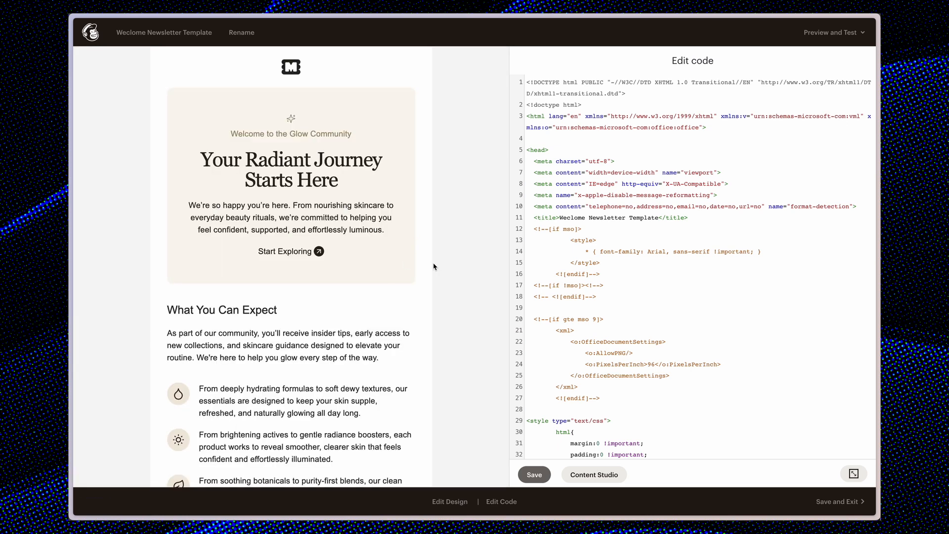
{"action": "scroll", "coordinate": [433, 267], "scroll_direction": "down", "scroll_amount": 3}
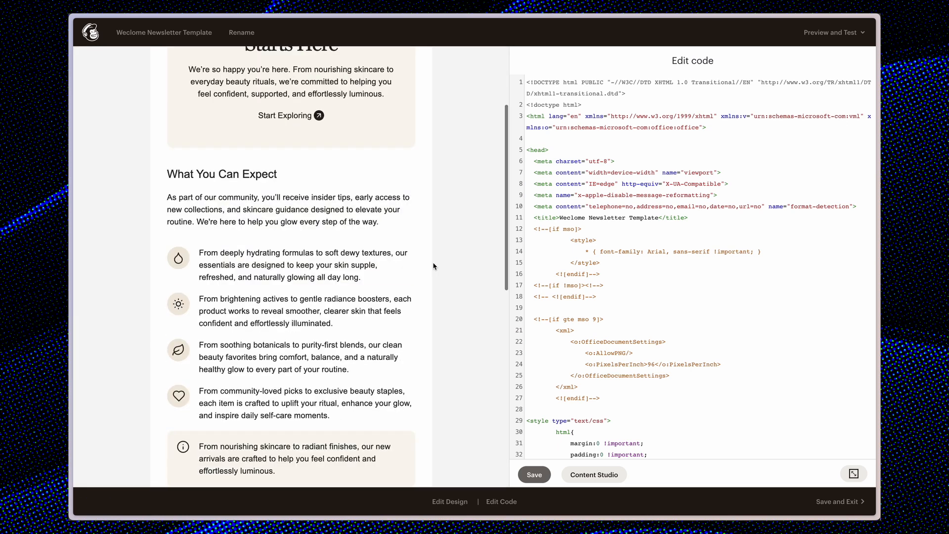